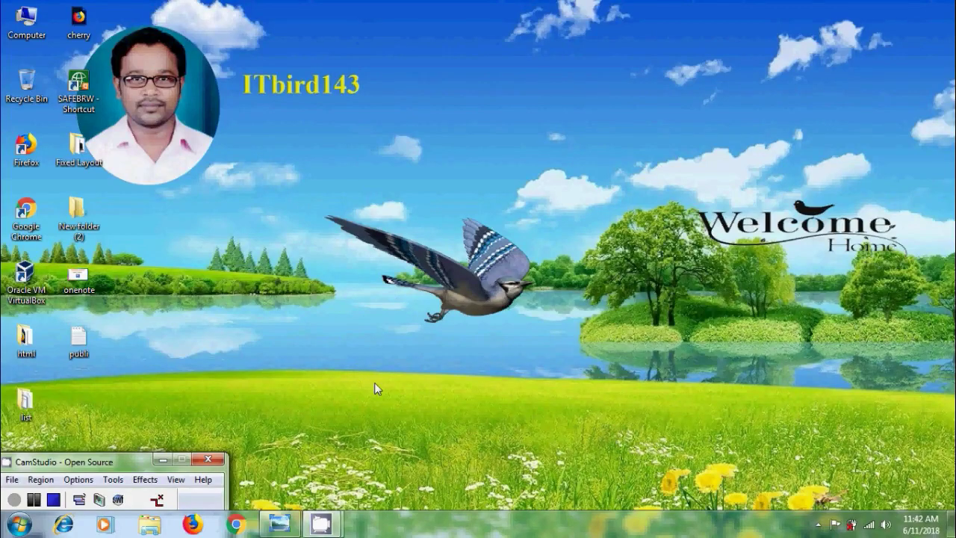
Restore the Windows Photo Viewer window showing the 'OneNote 2007 – Tutorial 1 - Interface' title image.
click(279, 524)
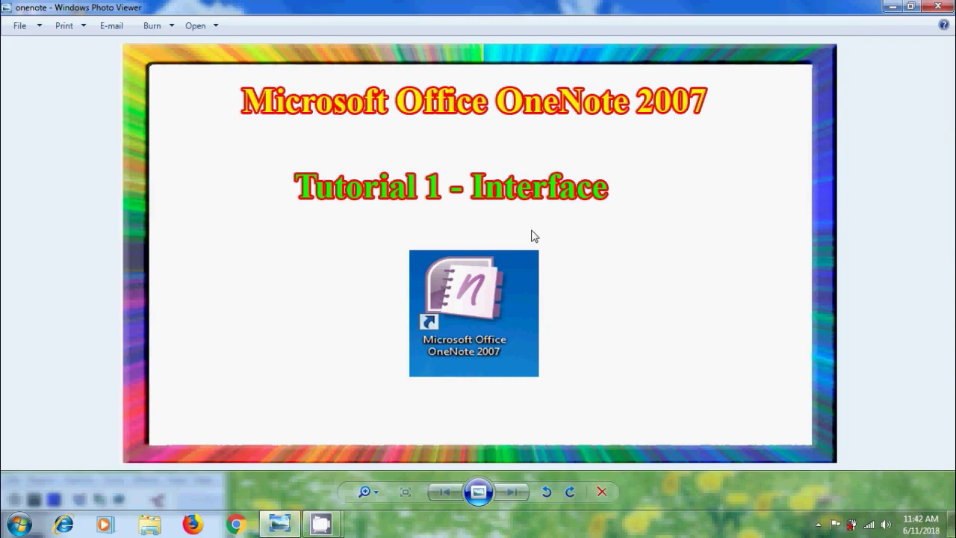
Find OneNote 2007 under All Programs > Microsoft Office and view its context options.
click(20, 524)
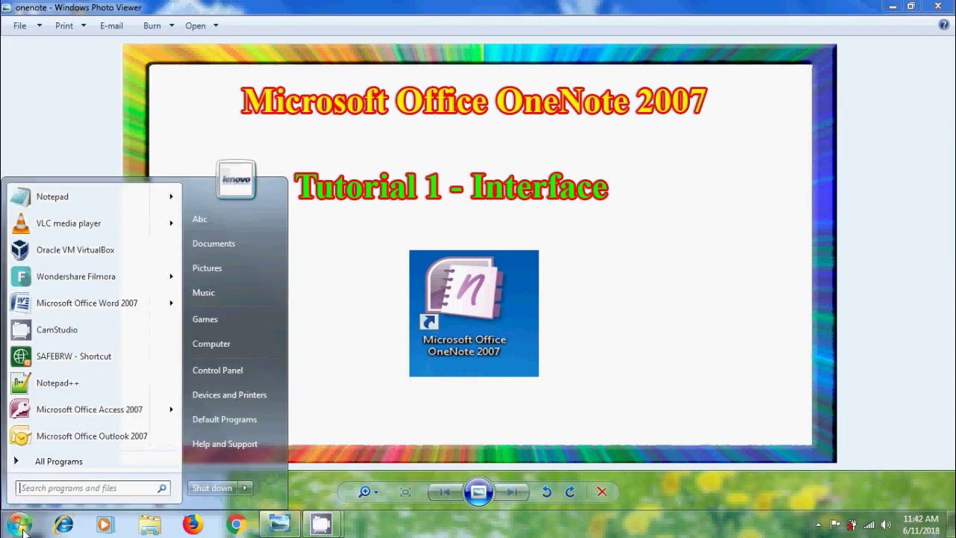
click(90, 463)
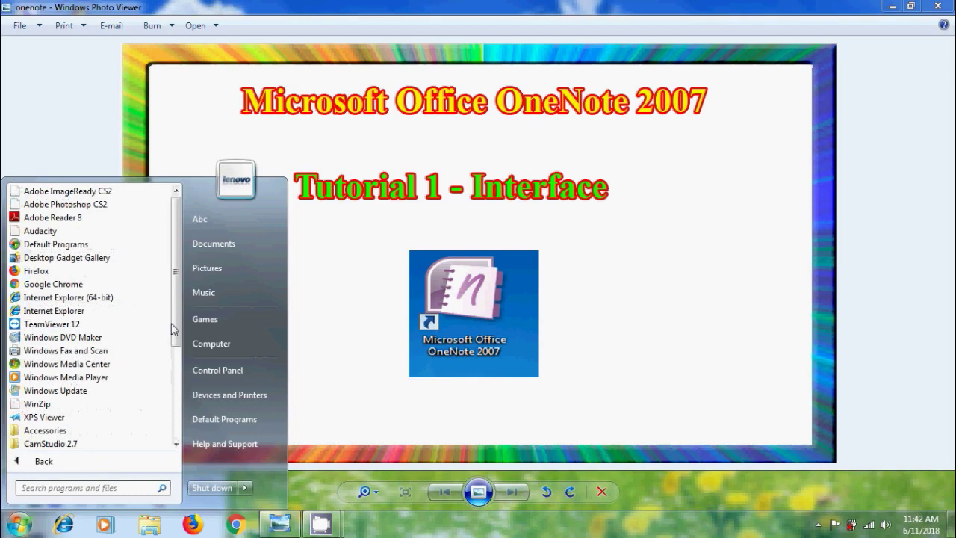
scroll(172, 329, down, 3)
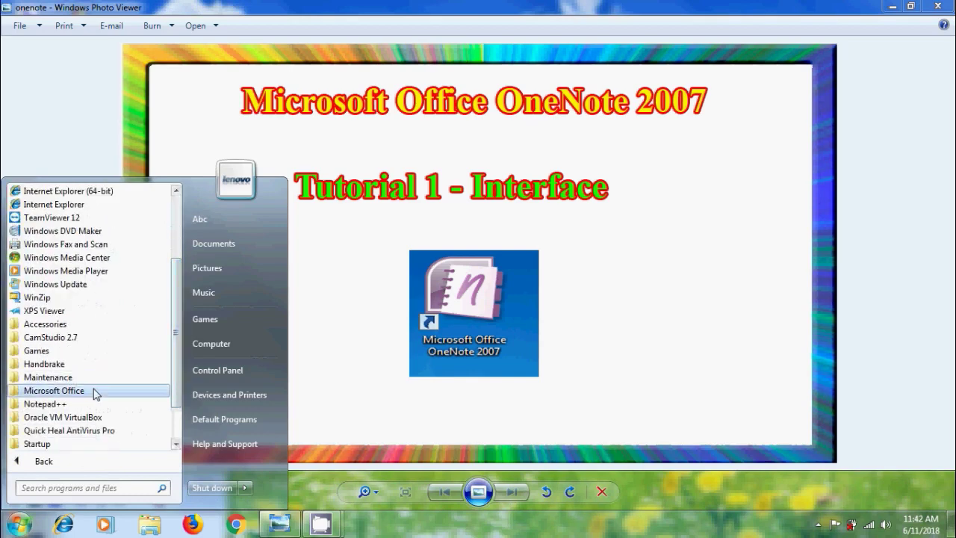
click(95, 394)
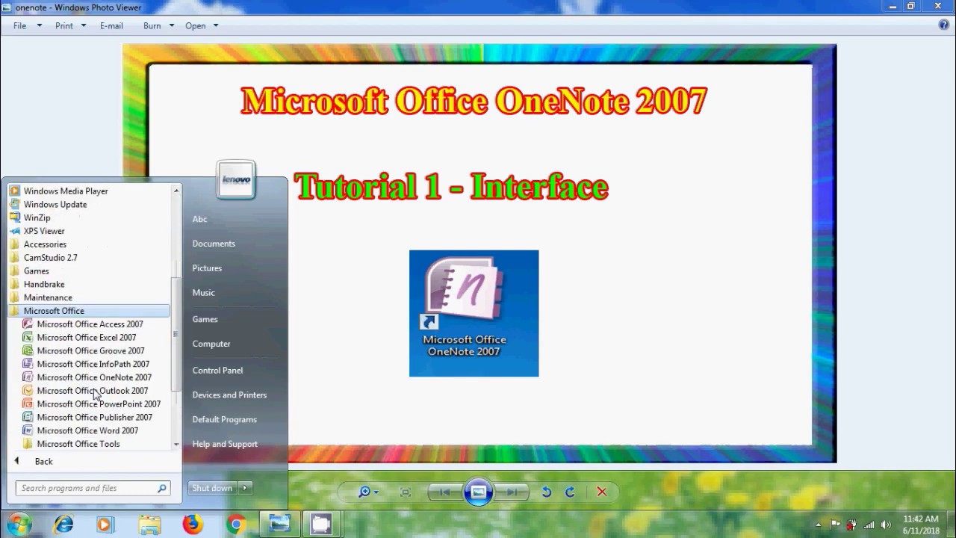
right_click(146, 381)
mouse_move(289, 280)
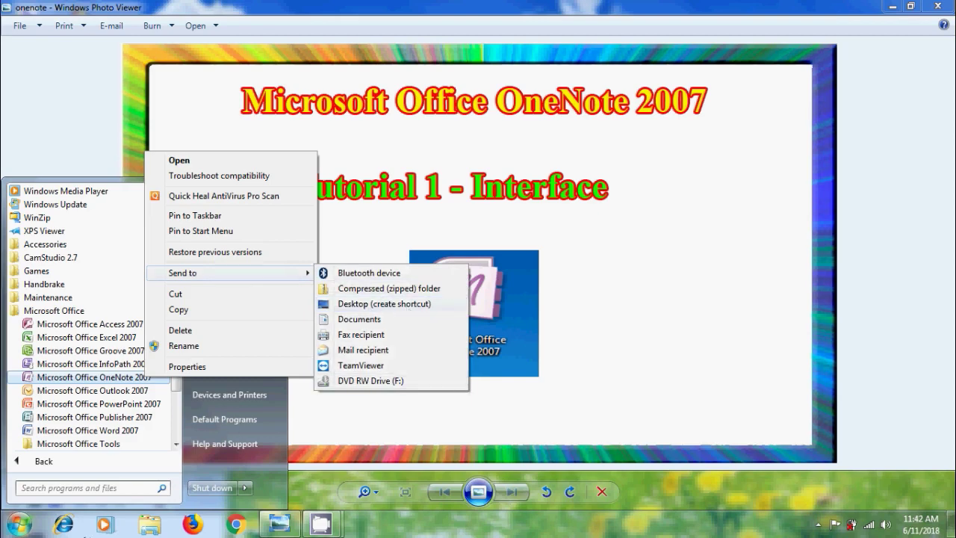
Search 'one' in the Start menu to list Microsoft Office OneNote 2007.
click(29, 527)
click(24, 525)
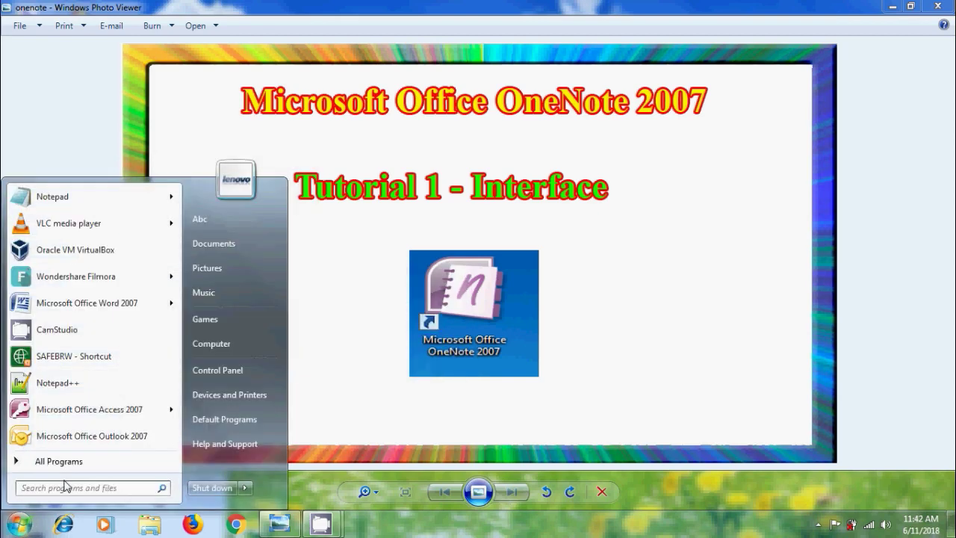
text(one)
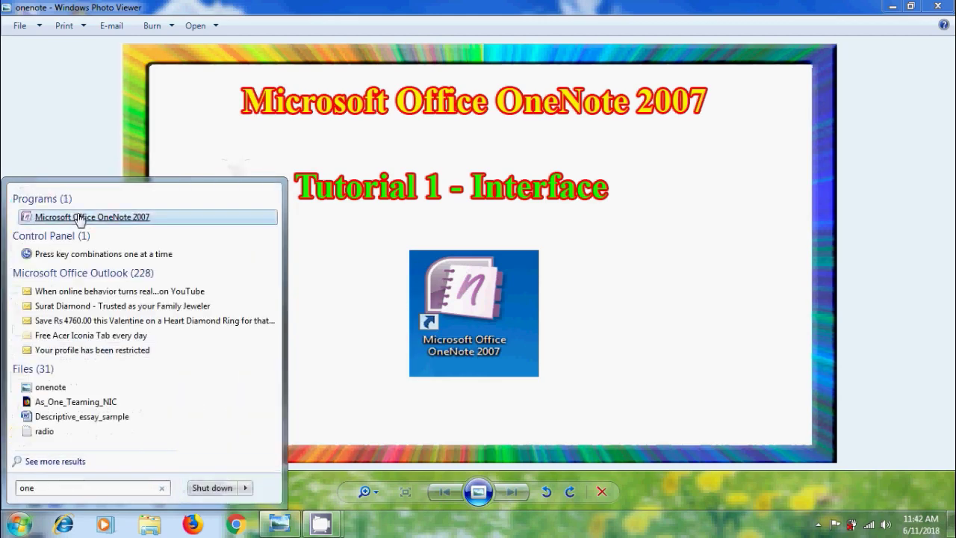
Launch OneNote 2007 from the search results and maximize it on the 1. OneNote basics page.
click(138, 221)
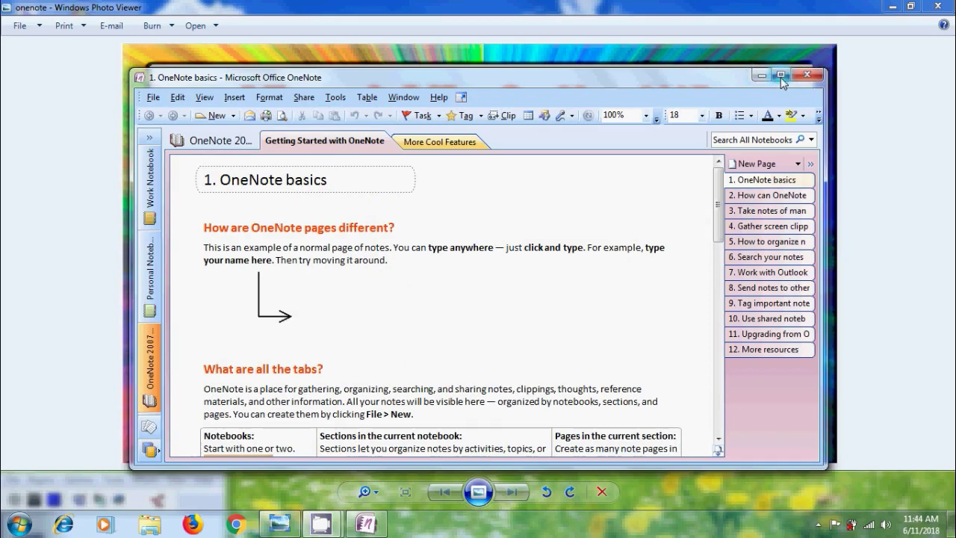
click(781, 76)
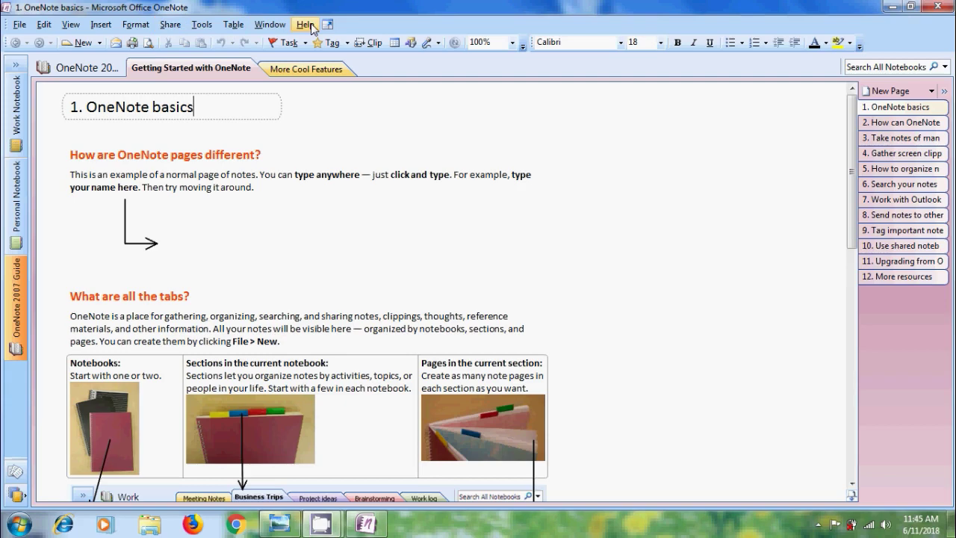
Browse the File, Insert and View menus, ending on View > Toolbars with Standard and Formatting on.
click(20, 24)
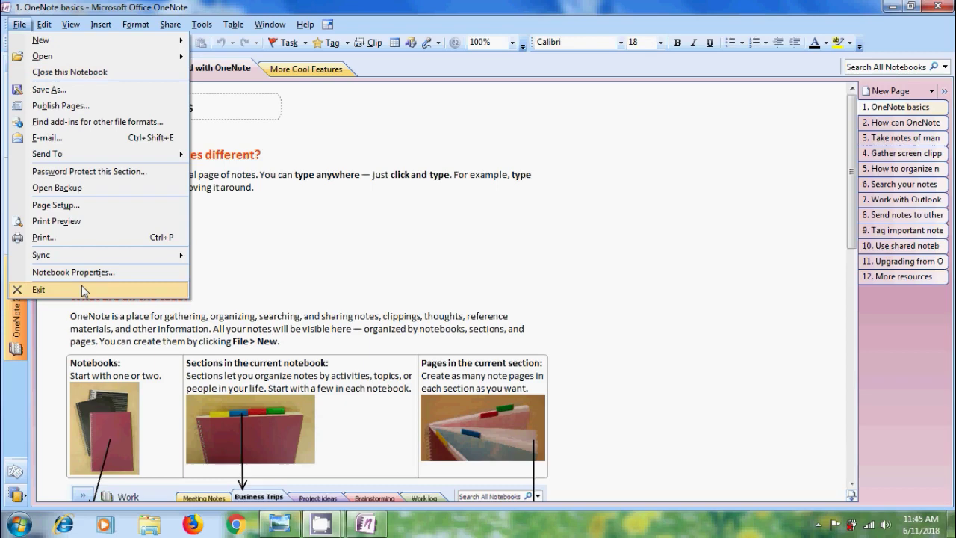
mouse_move(77, 26)
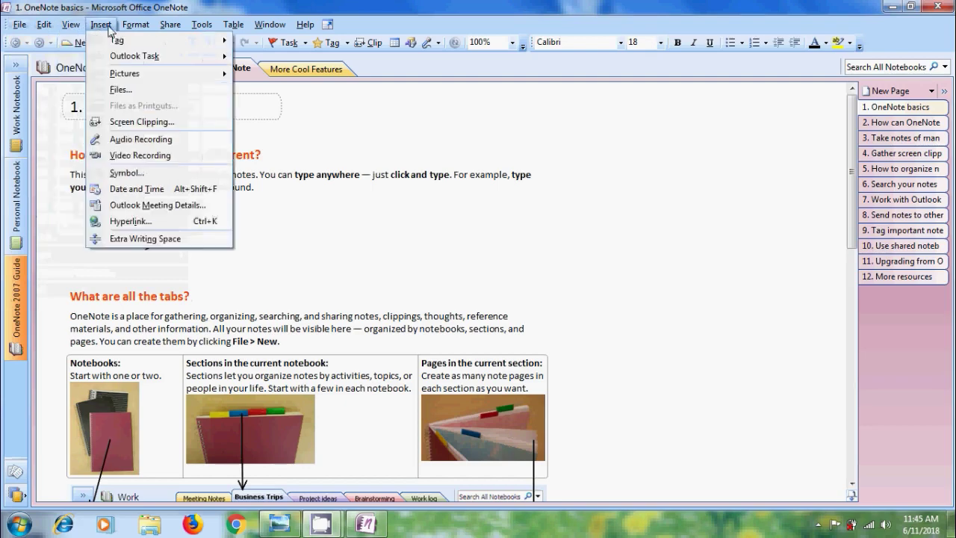
mouse_move(287, 30)
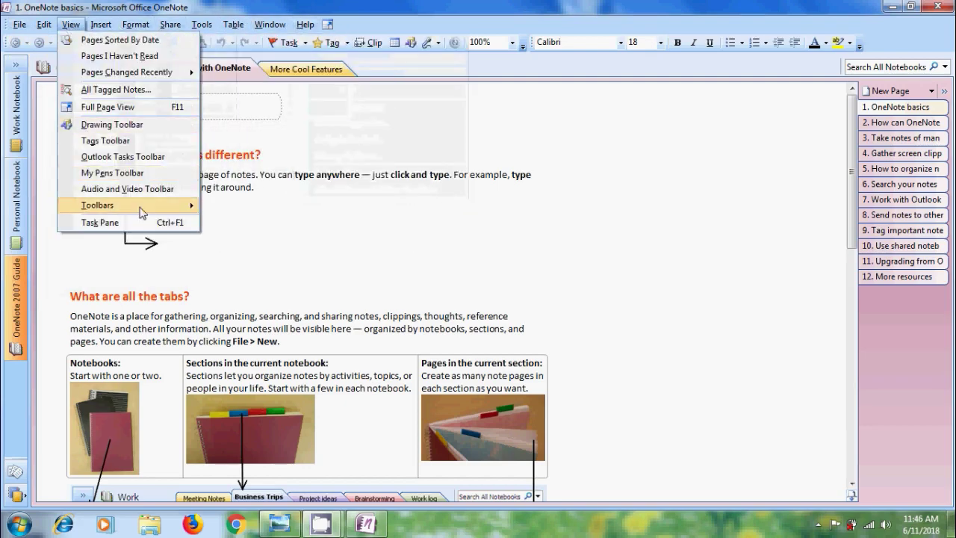
mouse_move(145, 212)
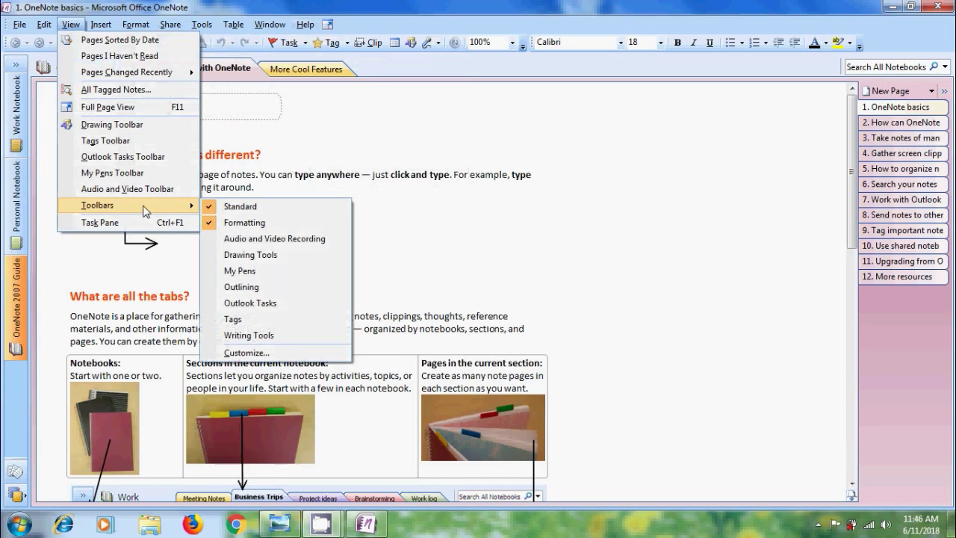
Close the View and Toolbars menus to return to the 1. OneNote basics page.
click(291, 137)
key(Down)
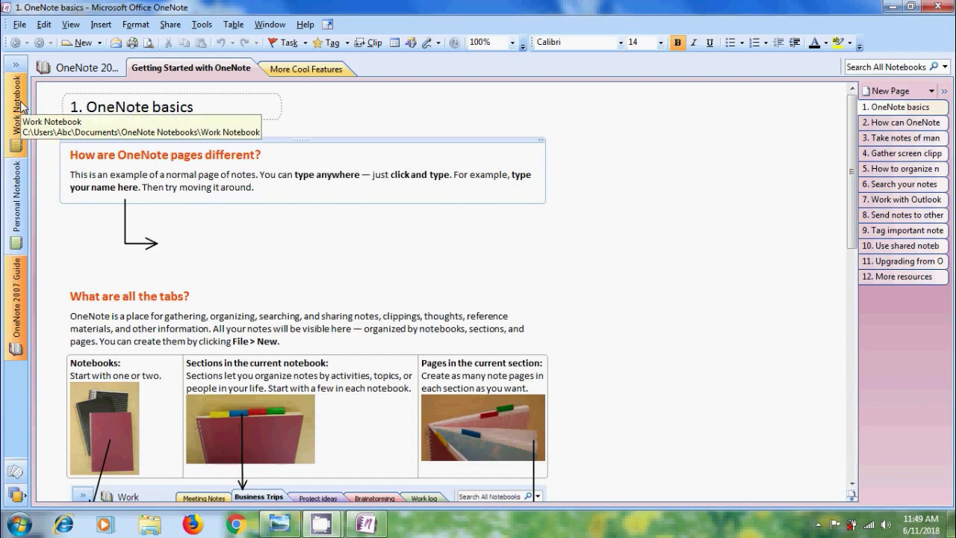
click(21, 194)
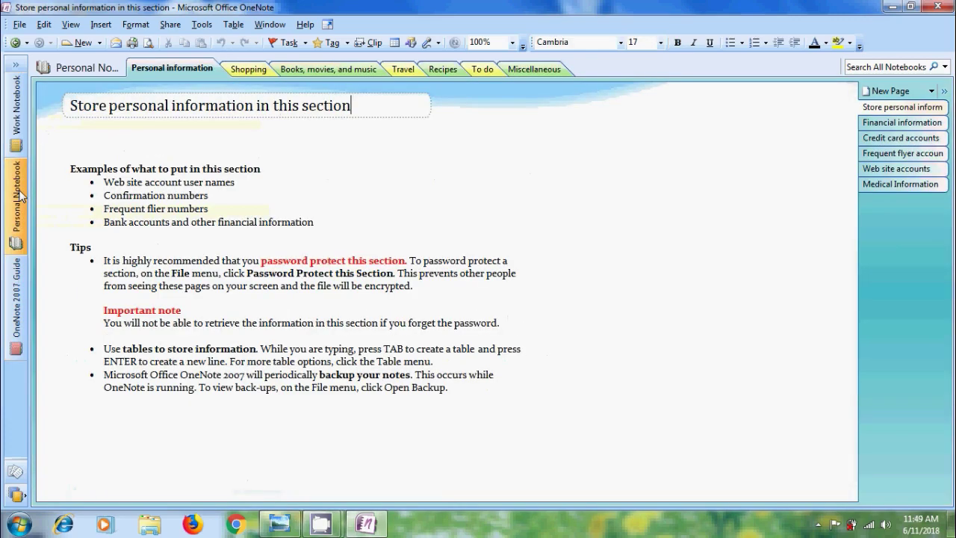
click(19, 127)
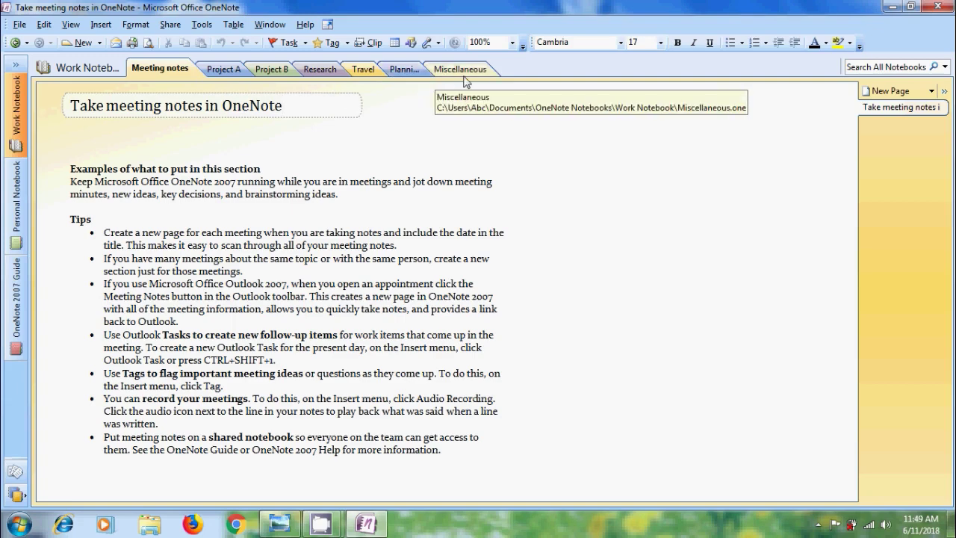
click(16, 287)
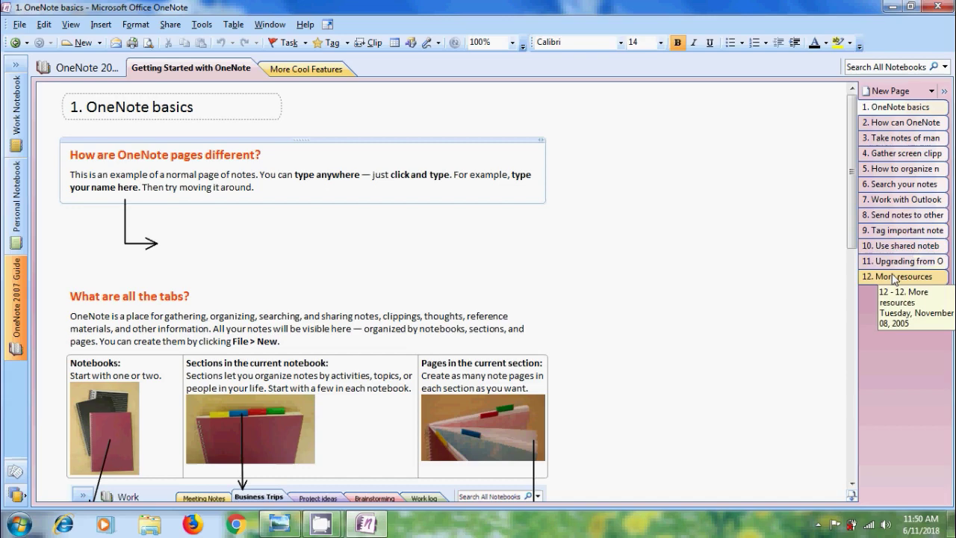
In More Cool Features, view Side Note, OneNote Mobile, Hyperlinks, Lasso Select, Calculator, then Page templates.
click(323, 71)
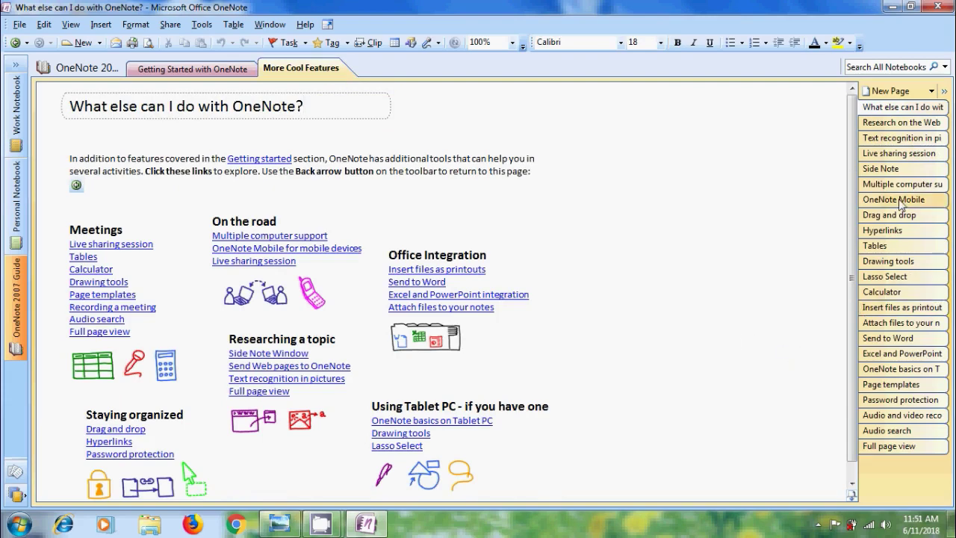
click(896, 170)
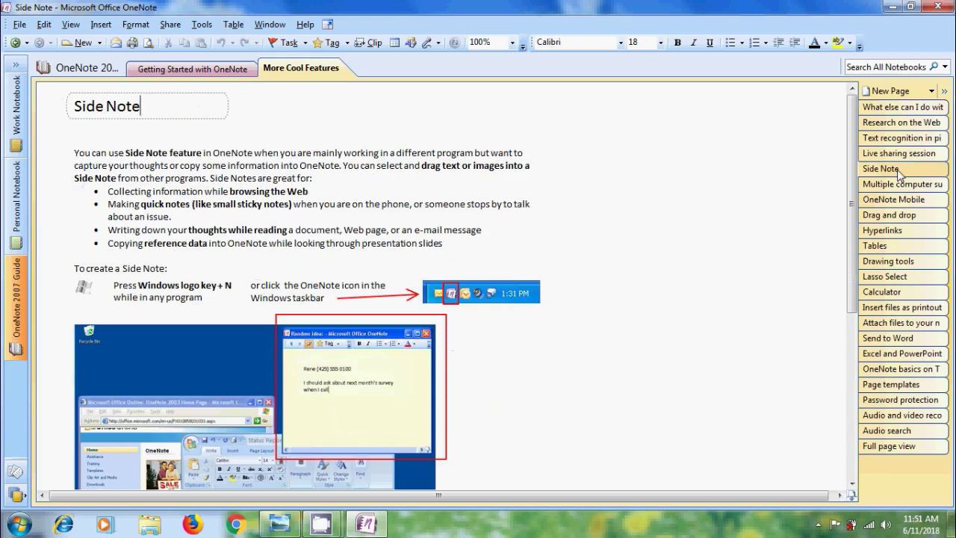
click(904, 199)
click(904, 232)
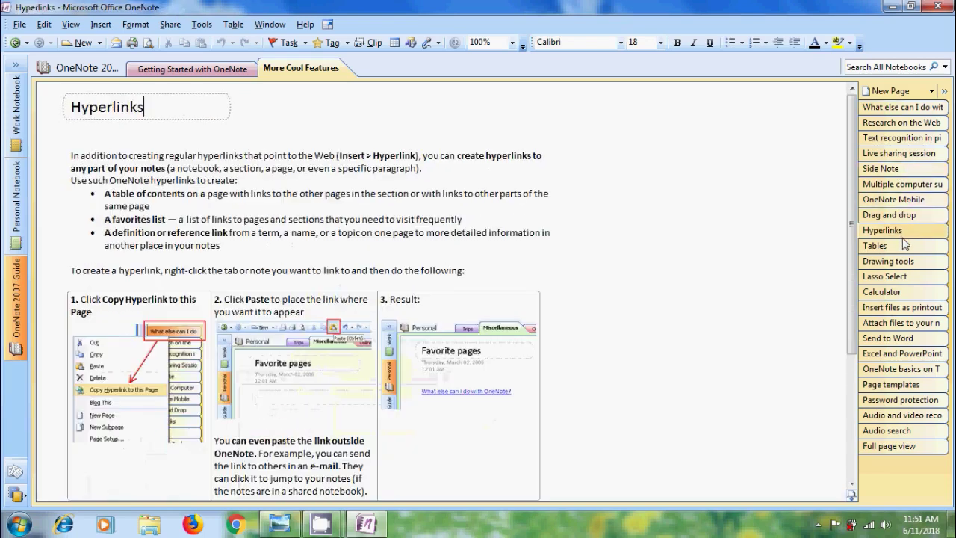
click(909, 277)
click(901, 292)
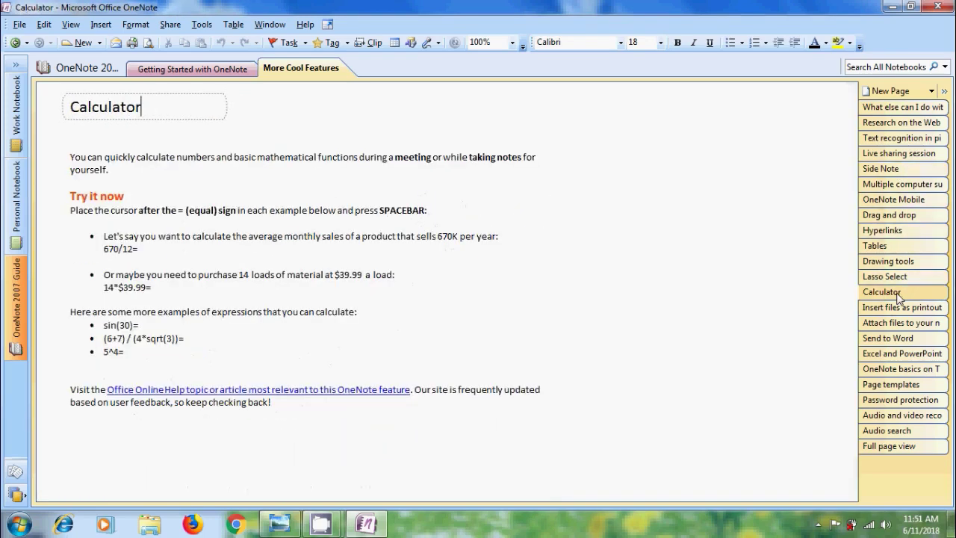
click(923, 385)
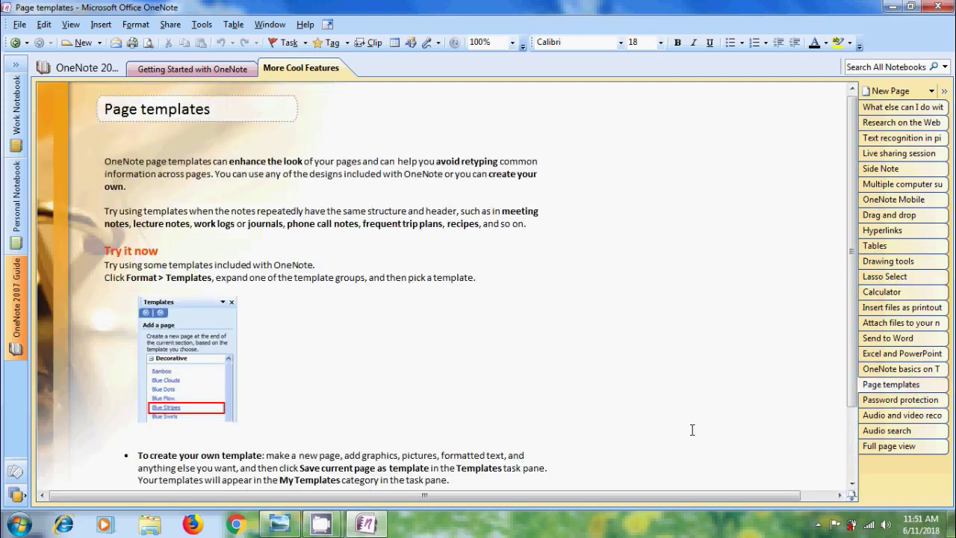
Expand the navigation bar and visit Research, Books movies and music, More Cool Features, then Travel.
click(14, 65)
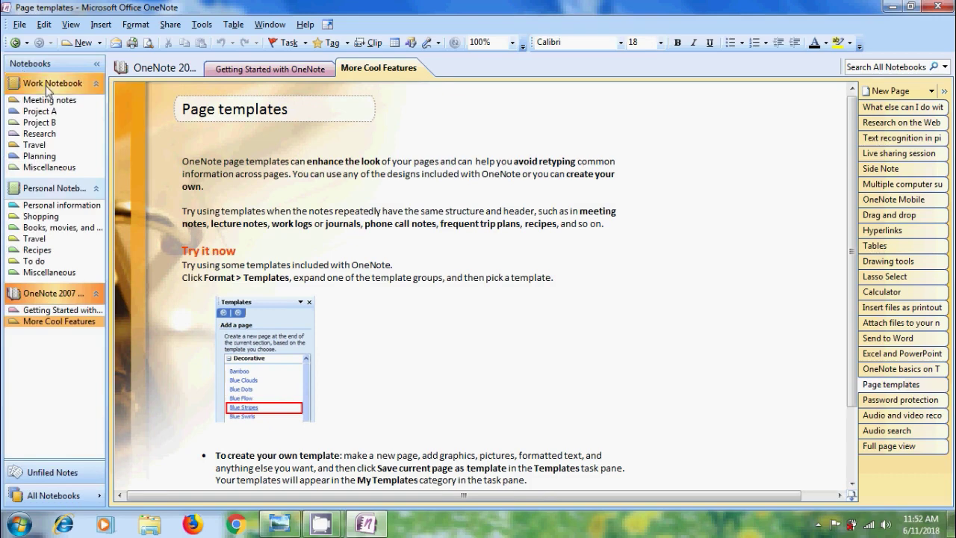
click(45, 134)
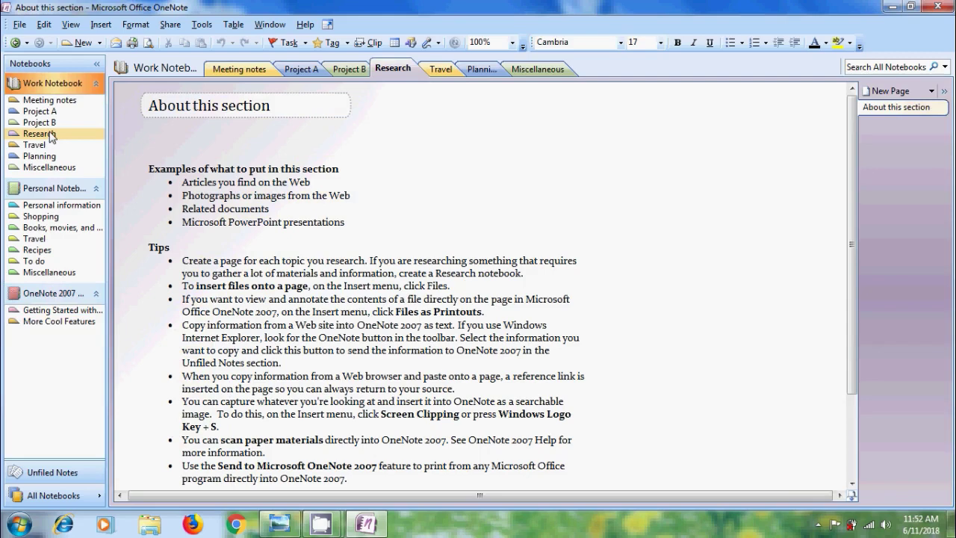
click(55, 228)
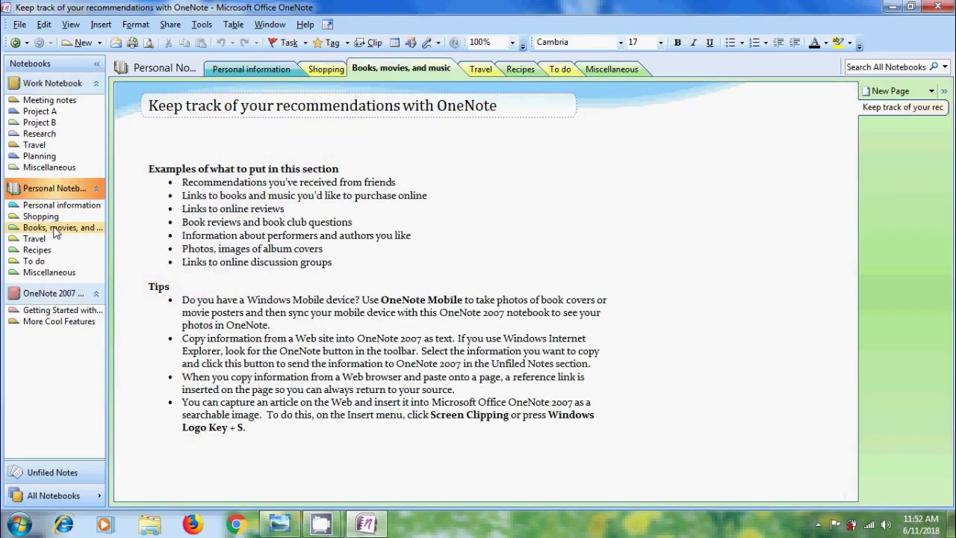
click(54, 323)
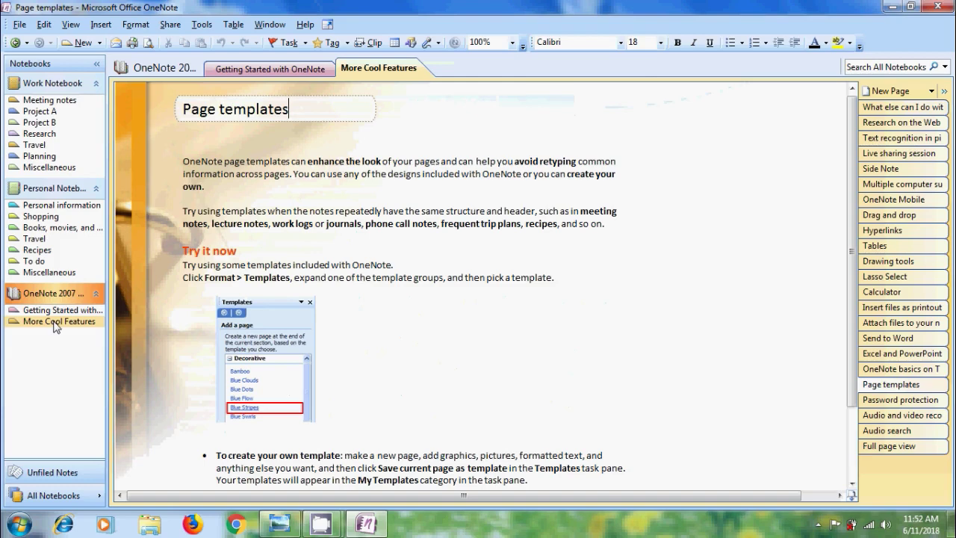
click(37, 240)
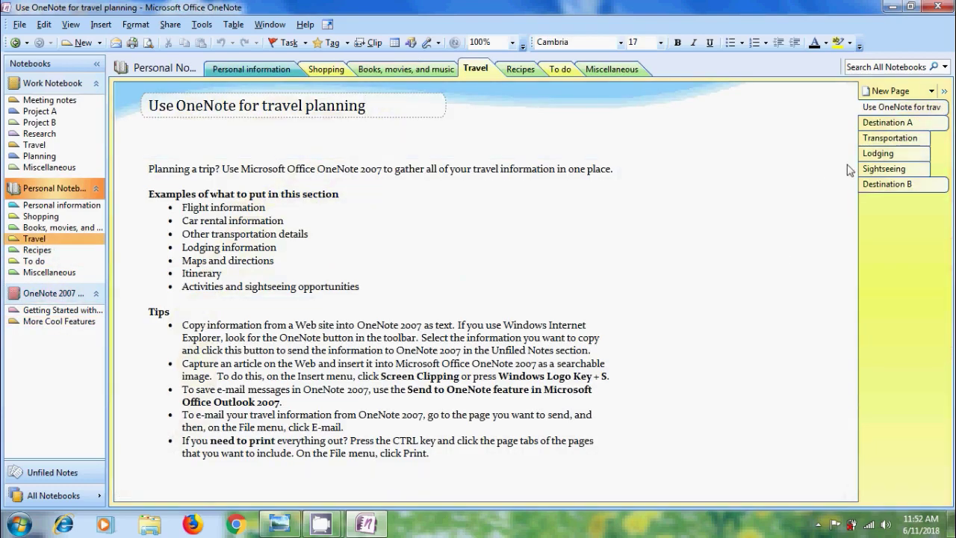
Collapse and re-expand the page tabs, then open the empty Unfiled Notes section.
click(945, 91)
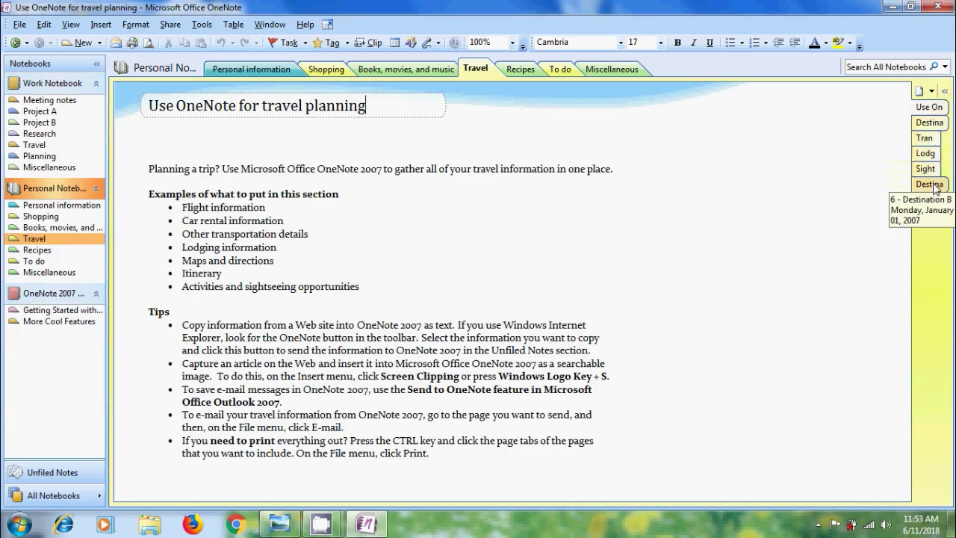
click(945, 91)
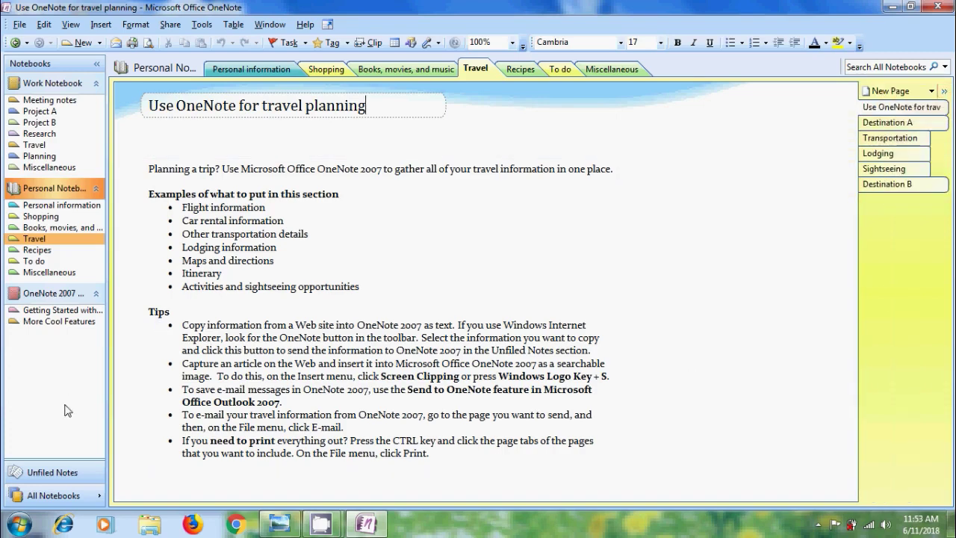
click(68, 477)
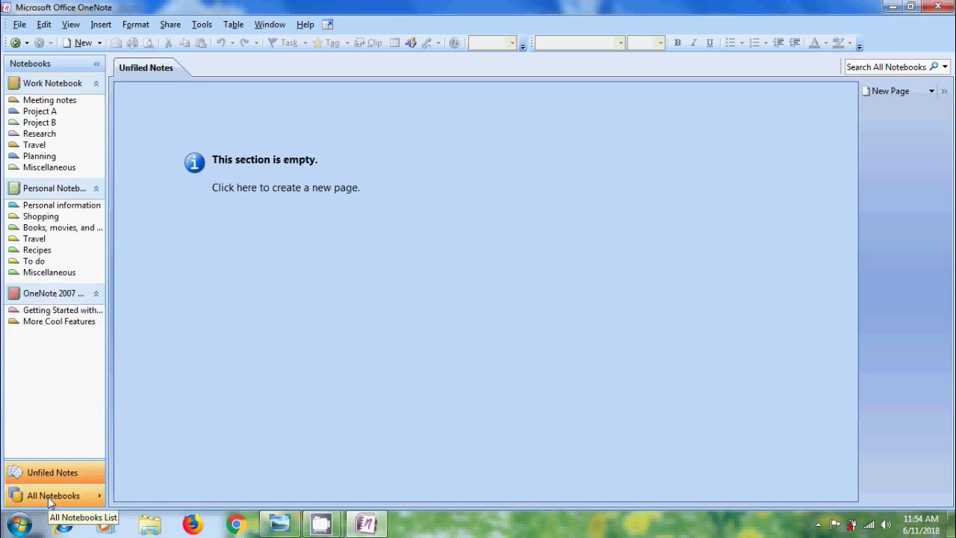
Show the All Notebooks list, then bring the Tutorial 1 - Interface title image to the front.
click(49, 498)
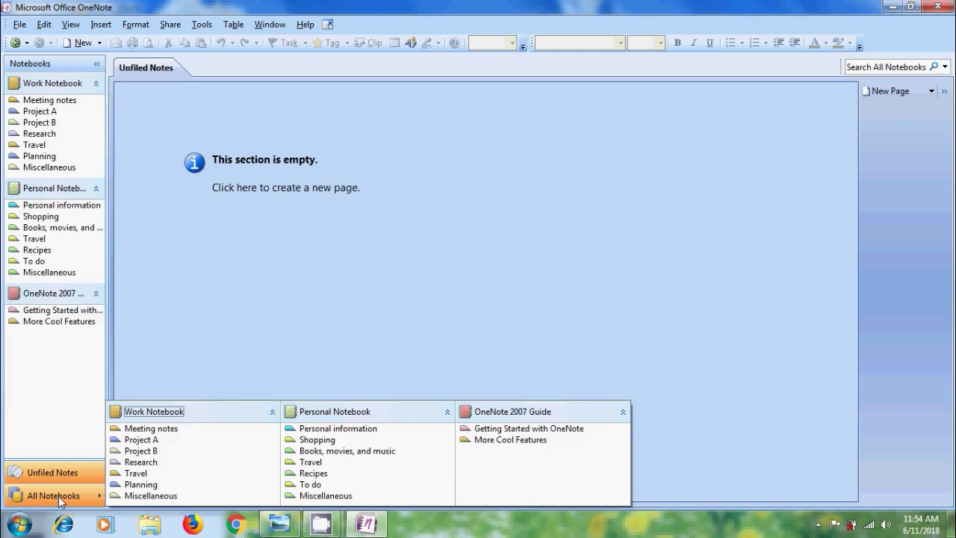
click(280, 524)
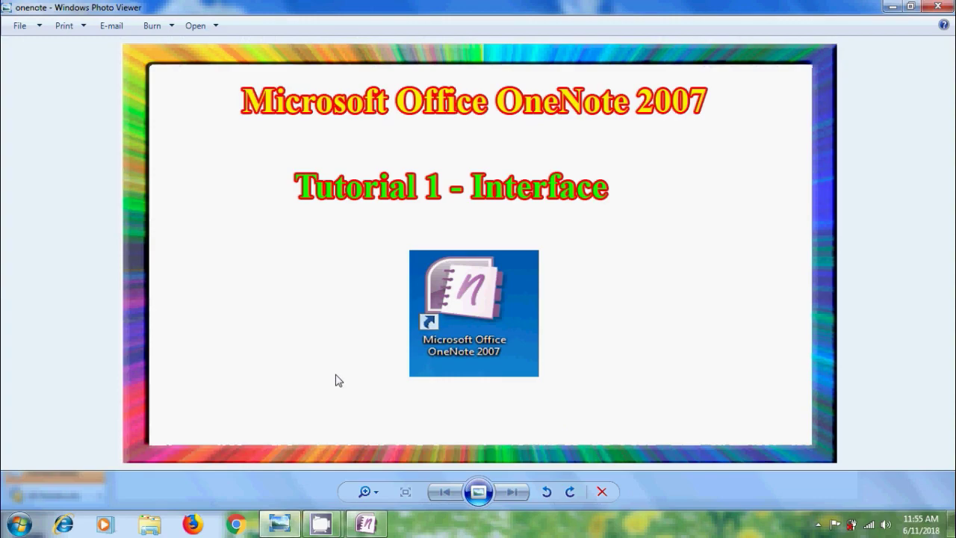
Minimize Windows Photo Viewer and OneNote to leave only the desktop visible.
click(889, 6)
click(890, 6)
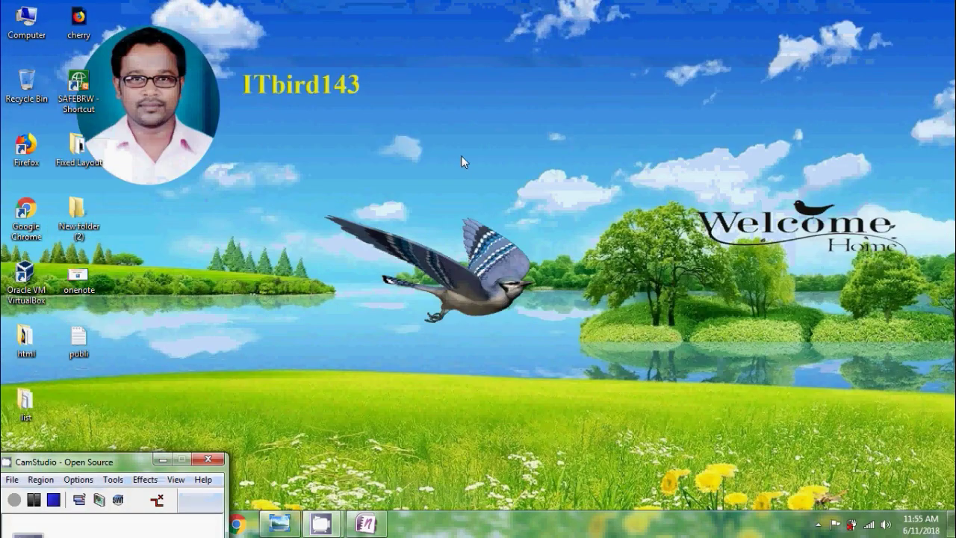